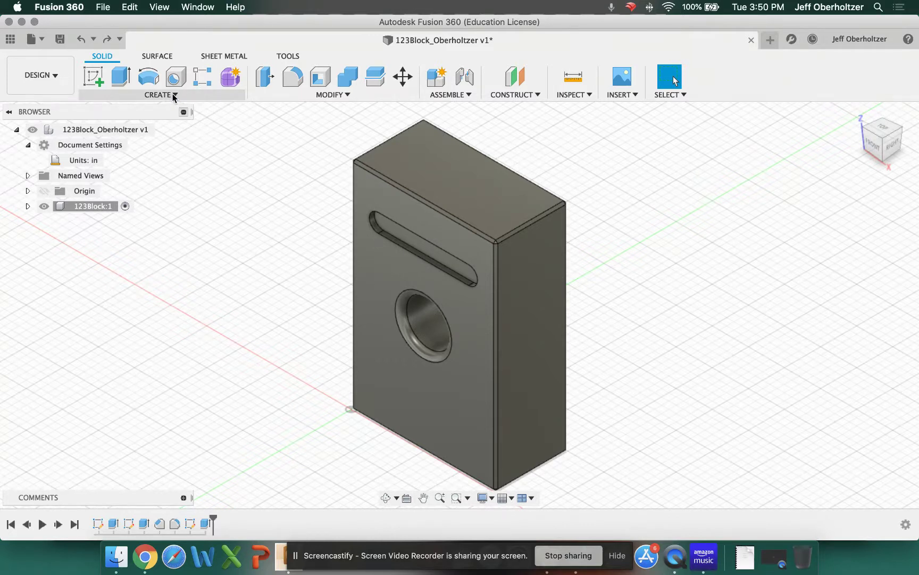
# Start a new sketch on the 1-2-3 block with Create Sketch
pyautogui.click(94, 75)
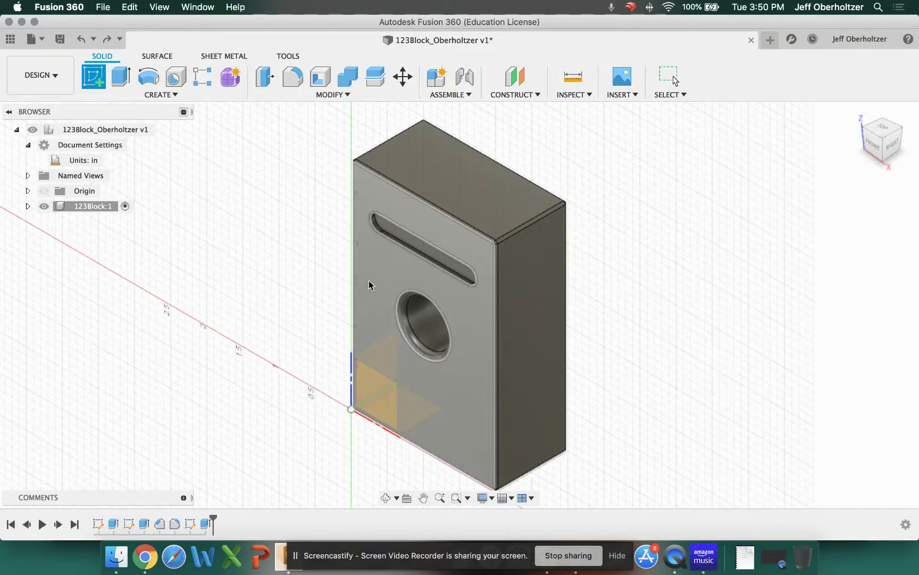
# Zoom in and place the sketch on the recessed slot's flat face, viewed straight on
pyautogui.scroll(5, 392, 266)
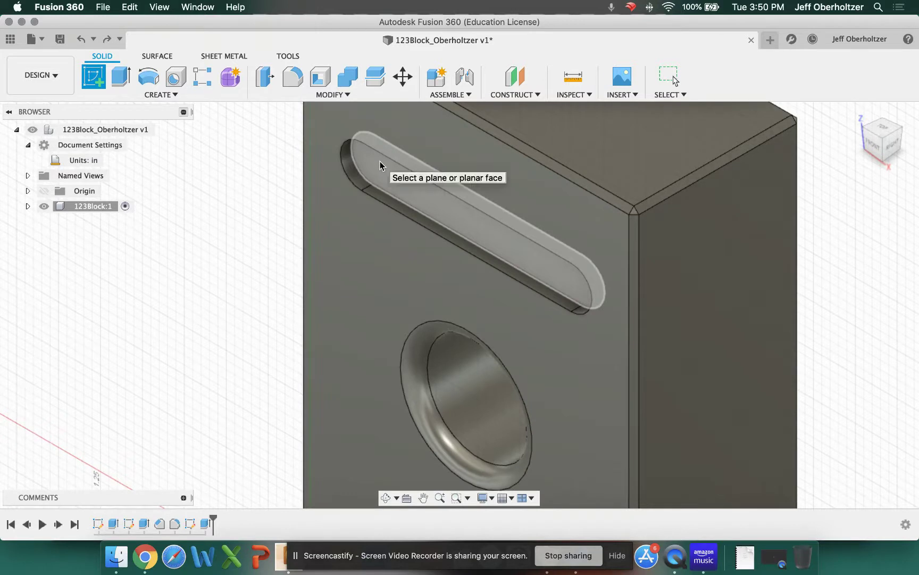
pyautogui.click(380, 161)
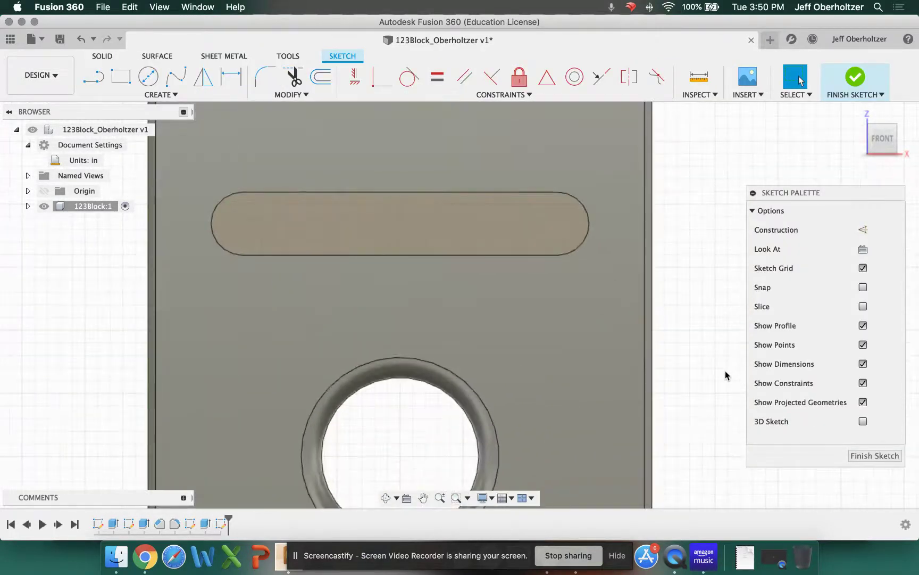
pyautogui.scroll(1, 725, 375)
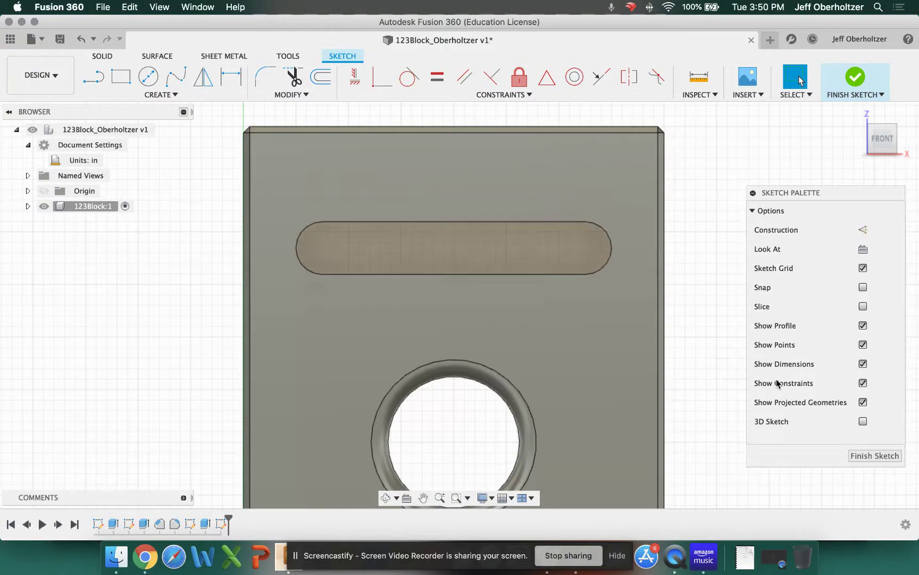
pyautogui.click(177, 94)
pyautogui.moveTo(168, 145)
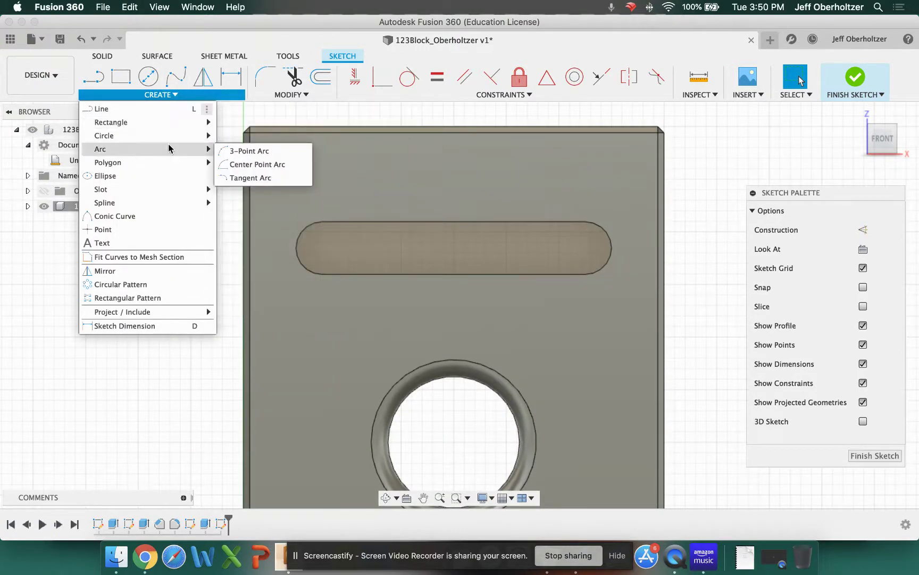
# Add sketch text starting at the slot's left end, with its settings moved off the slot
pyautogui.click(103, 243)
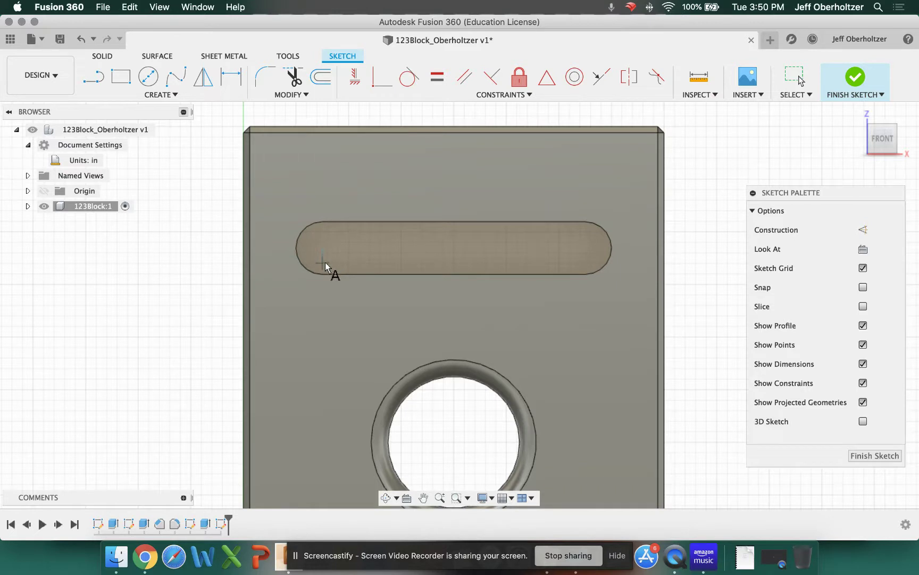
pyautogui.click(323, 261)
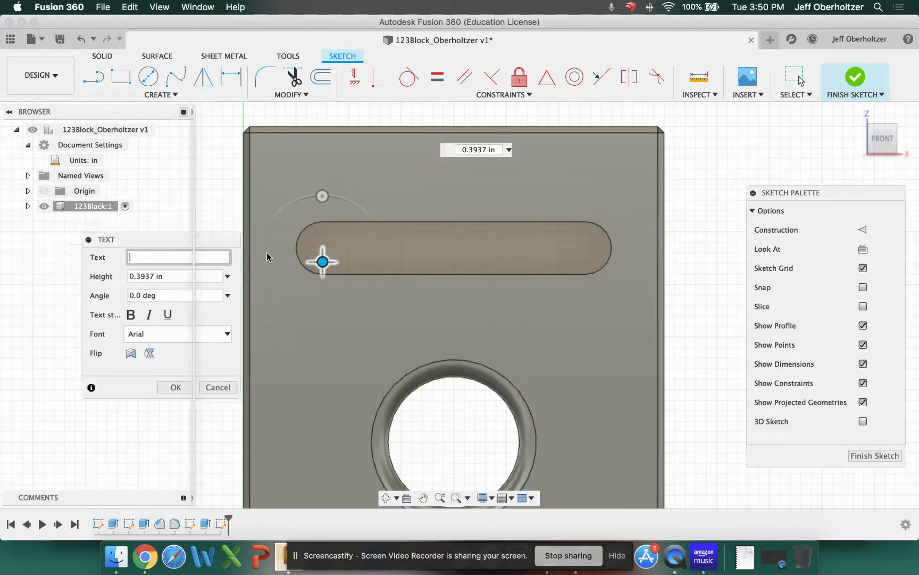
pyautogui.moveTo(130, 229); pyautogui.dragTo(499, 301)
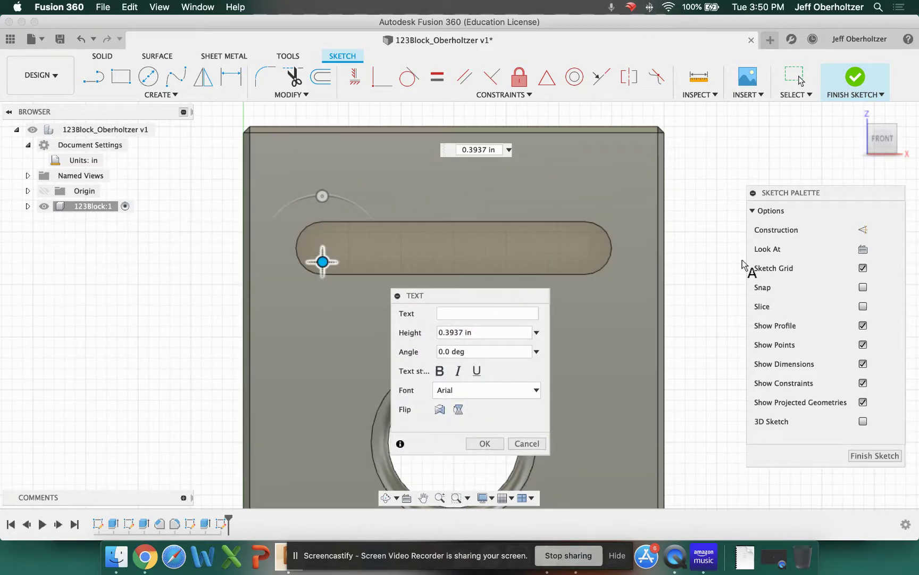
# Enter the user's surname as the text and set its height to 0.18 in
pyautogui.click(448, 313)
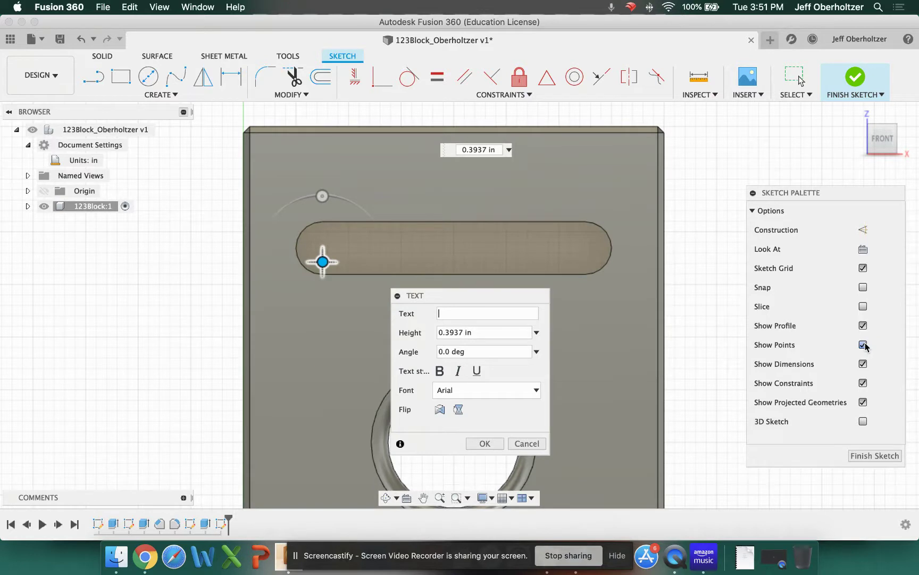
pyautogui.write('BERHOLTZER')
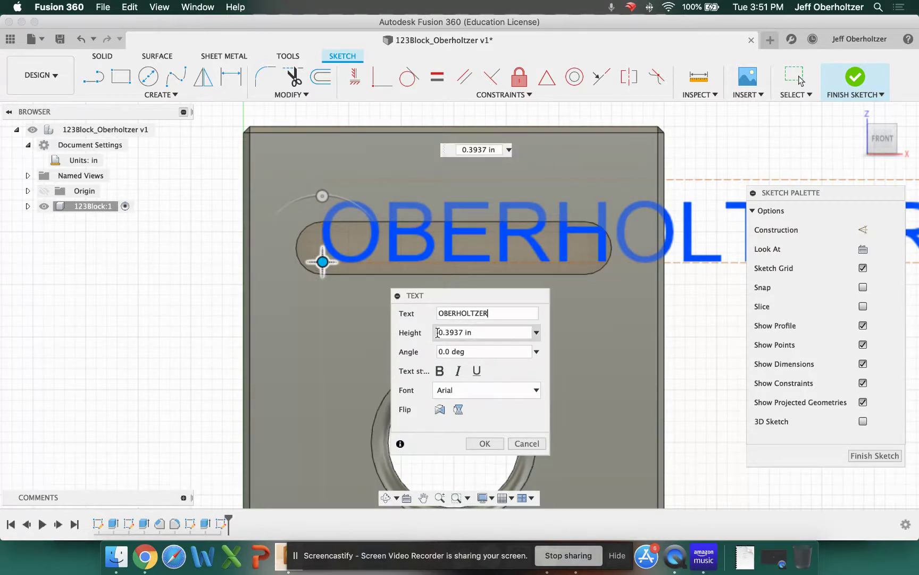
pyautogui.doubleClick(458, 332)
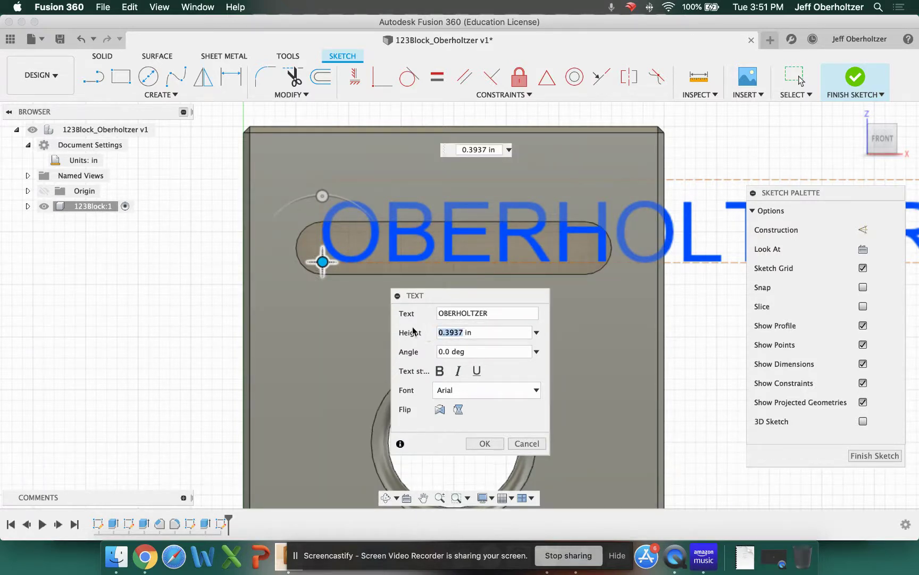
pyautogui.write('.2')
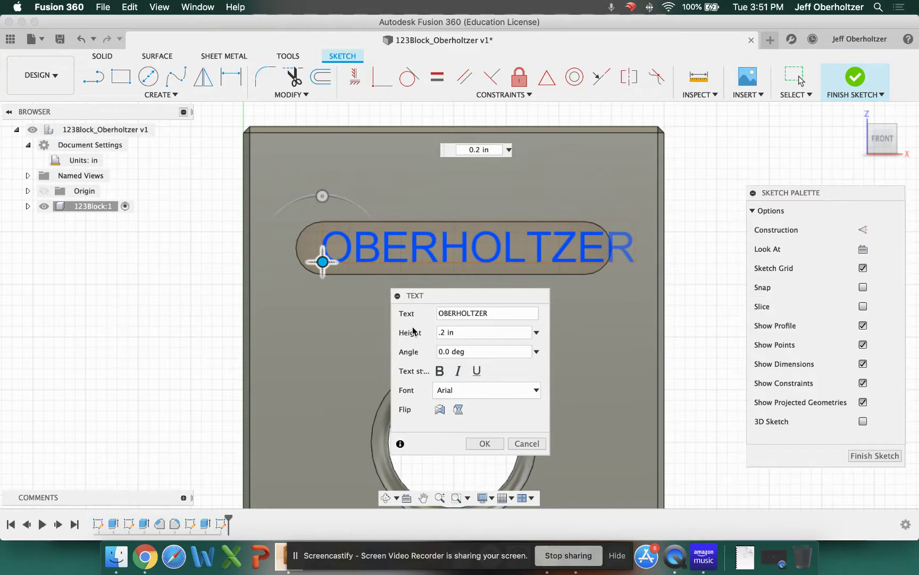
pyautogui.press('BackSpace')
pyautogui.write('.18')
pyautogui.press('BackSpace')
pyautogui.press('BackSpace')
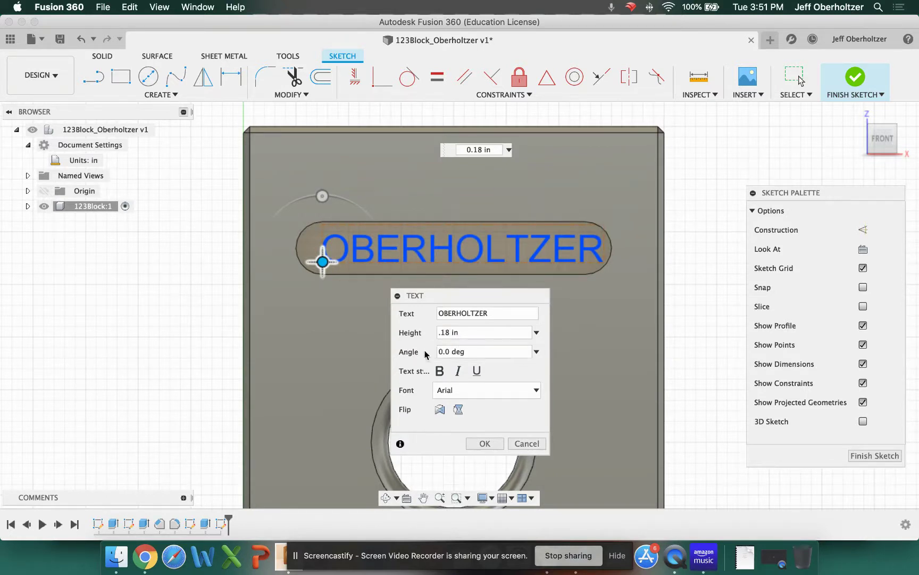
# Turn bold and italic on, then back off, leaving the text plain
pyautogui.click(440, 370)
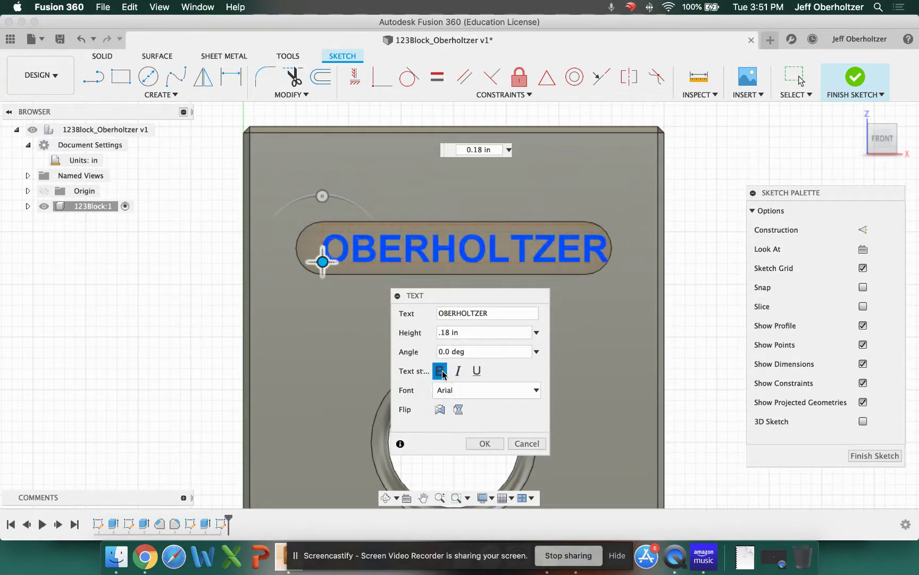
pyautogui.click(458, 371)
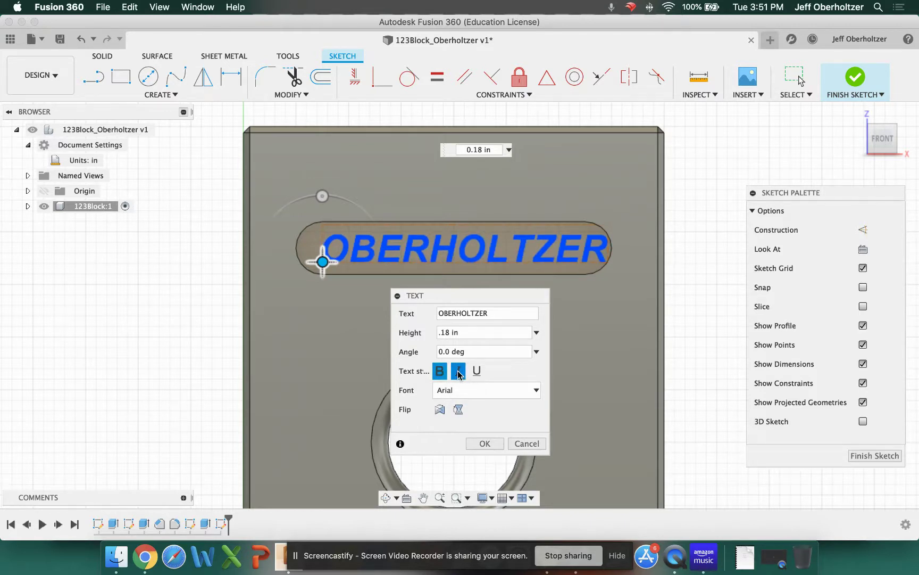
pyautogui.click(440, 371)
pyautogui.click(458, 371)
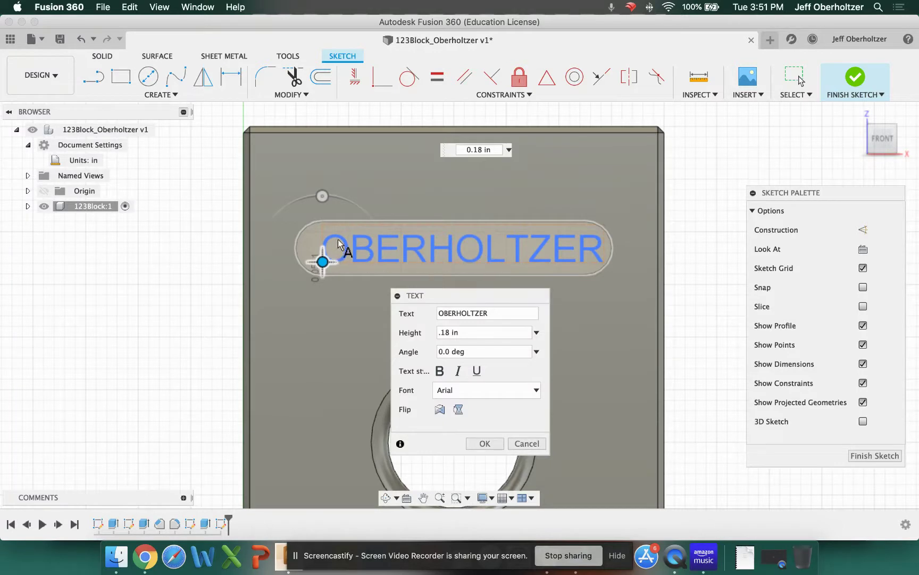
# Change the text font from Arial to AppleGothic
pyautogui.click(536, 390)
pyautogui.scroll(1, 511, 416)
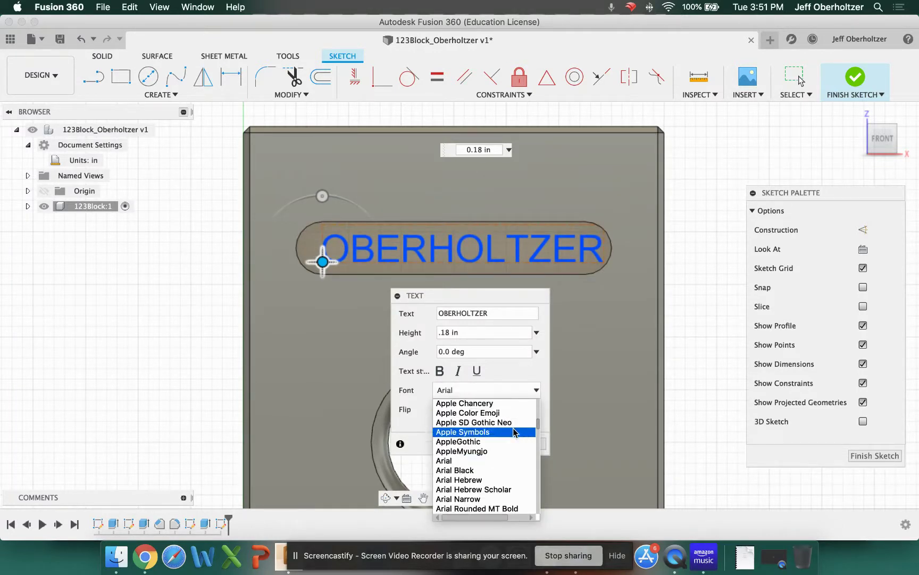
pyautogui.scroll(-3, 514, 432)
pyautogui.scroll(-3, 514, 432)
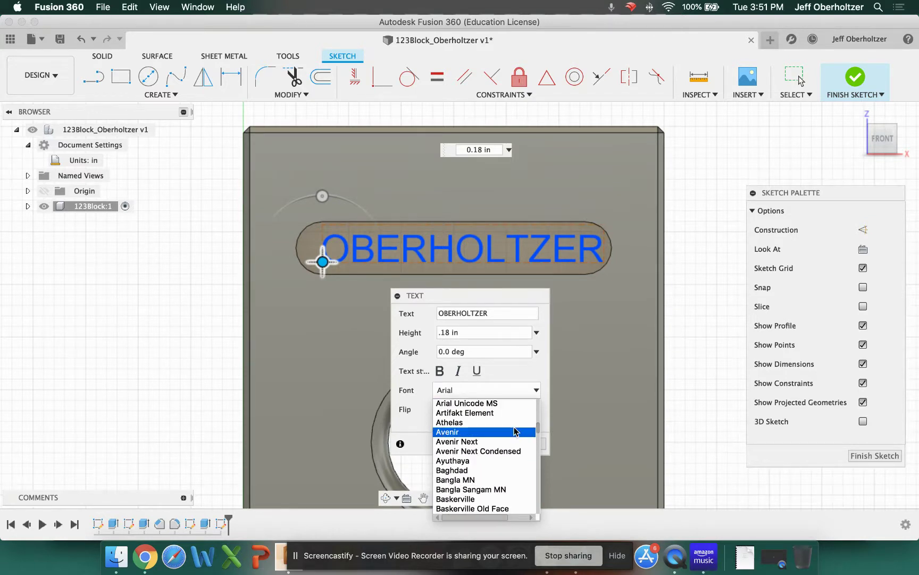
pyautogui.scroll(-4, 514, 429)
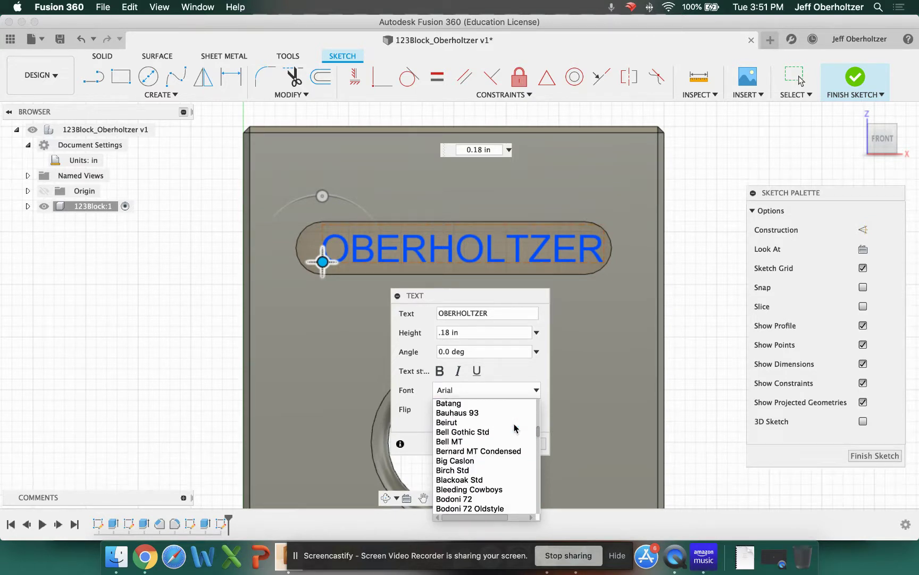
pyautogui.scroll(-3, 513, 428)
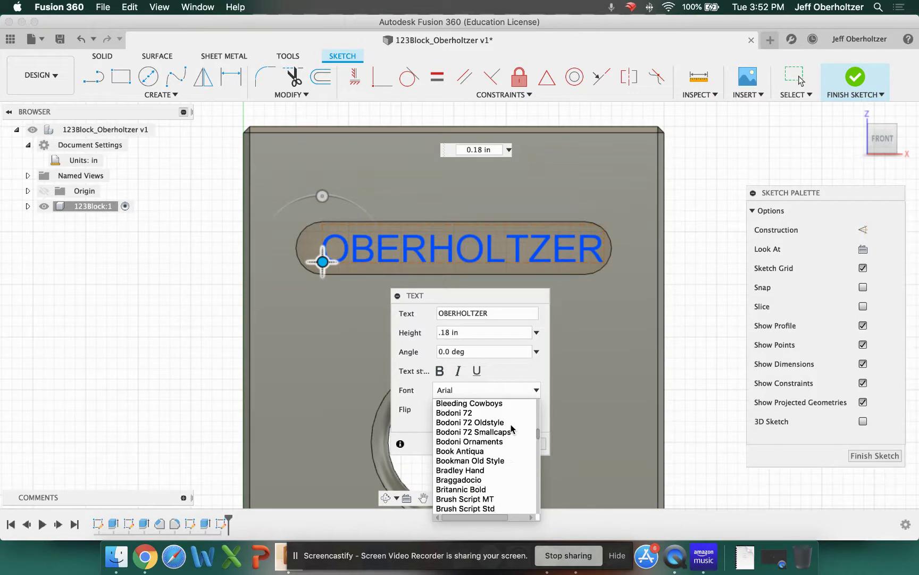
pyautogui.scroll(9, 512, 429)
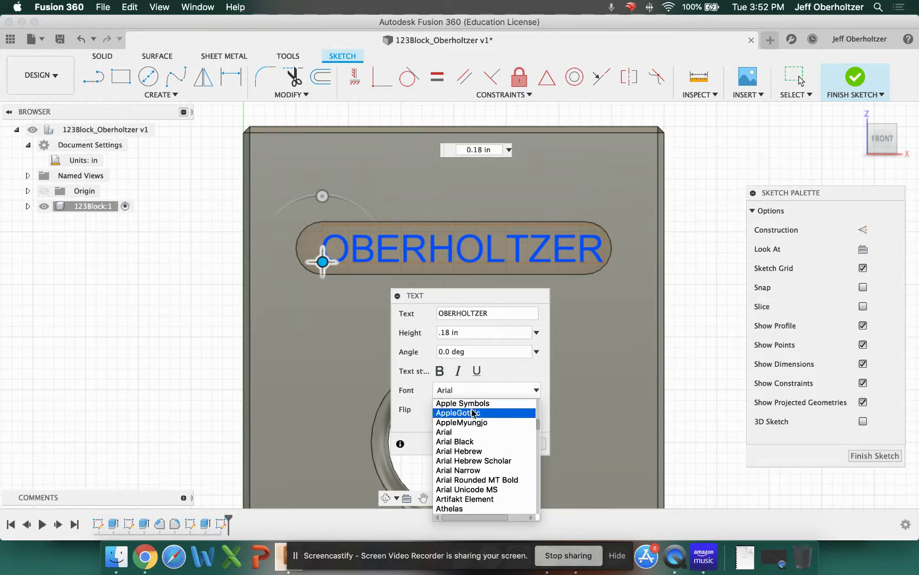
pyautogui.click(473, 413)
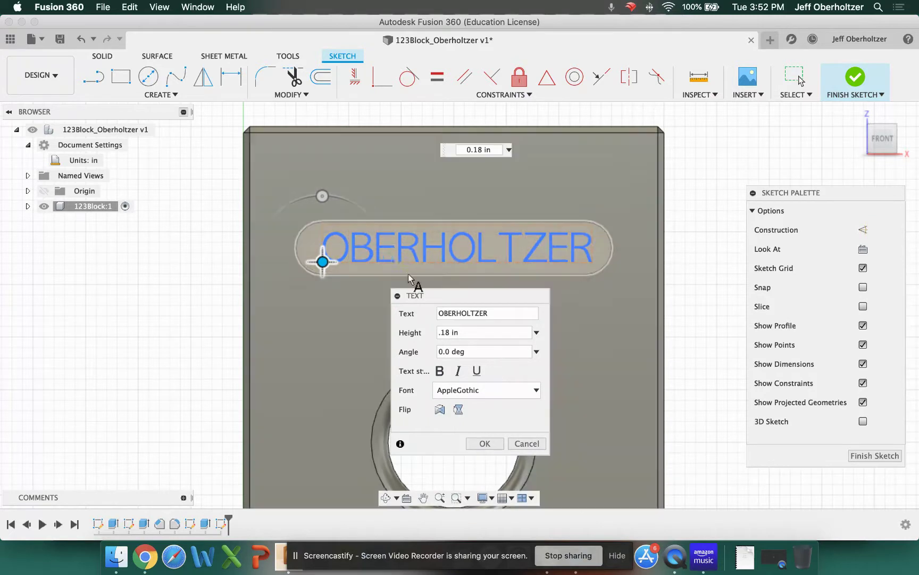
# Nudge the text slightly lower in the slot and adjust its rotation angle toward 40°
pyautogui.moveTo(473, 301); pyautogui.dragTo(171, 209)
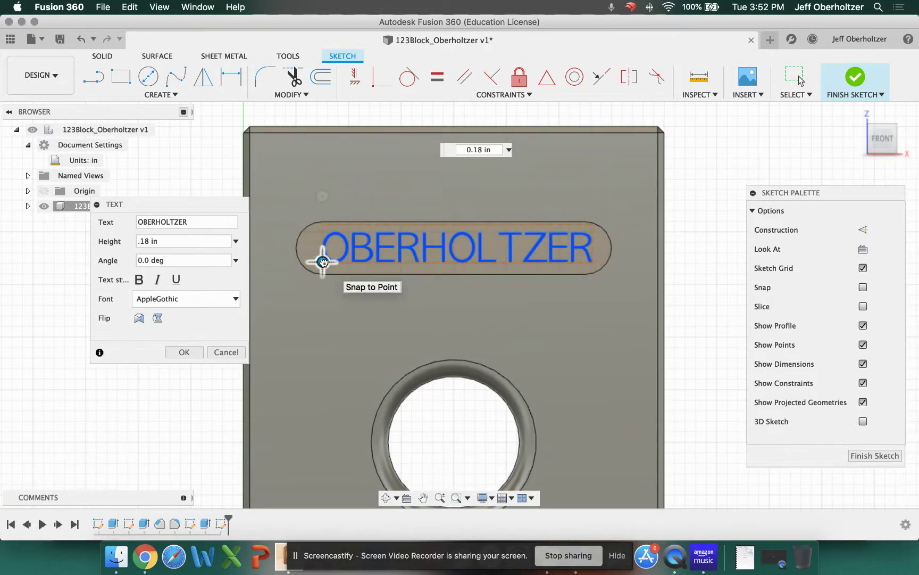
pyautogui.moveTo(323, 261)
pyautogui.mouseDown()
pyautogui.moveTo(323, 269)
pyautogui.moveTo(319, 262)
pyautogui.mouseUp()
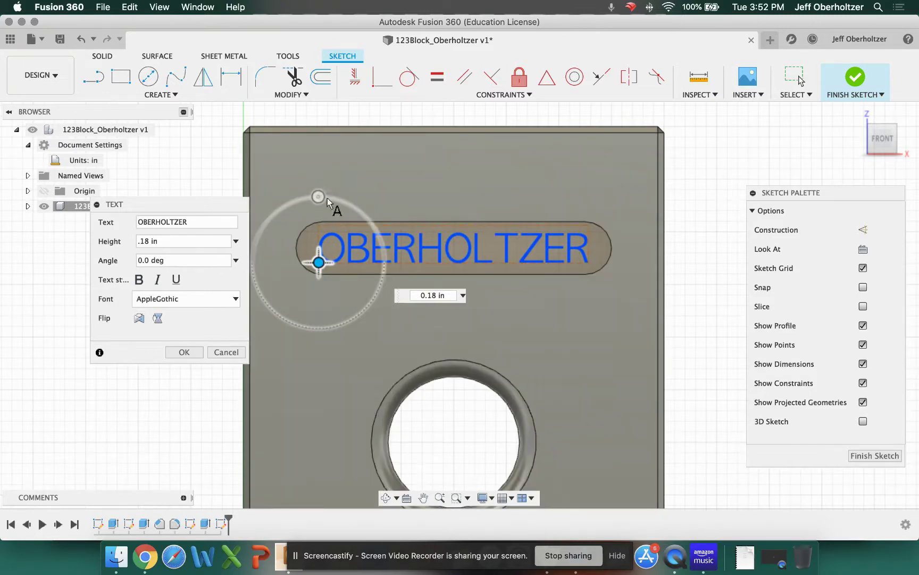
pyautogui.moveTo(320, 196); pyautogui.dragTo(322, 218)
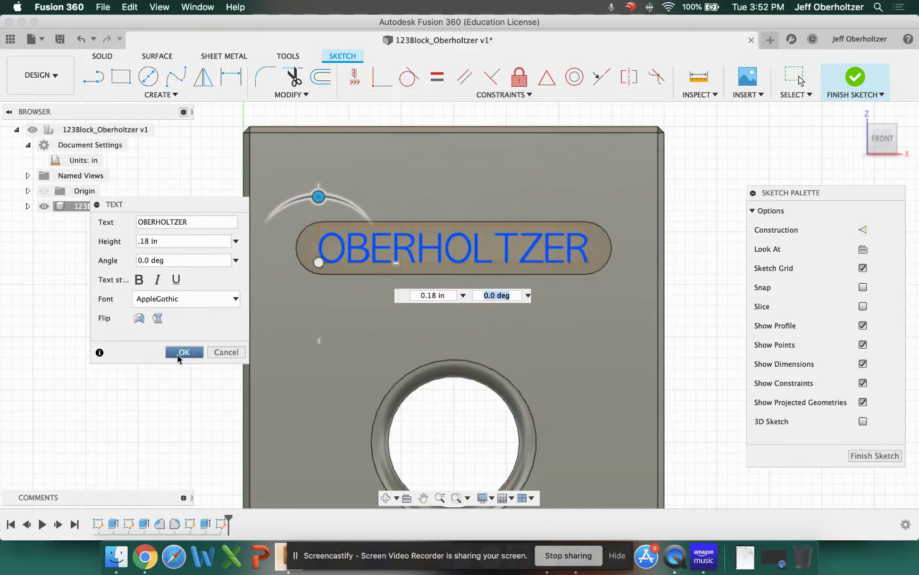
# Confirm the surname text at 0.18 in AppleGothic, placing it inside the slot
pyautogui.moveTo(180, 203); pyautogui.dragTo(217, 215)
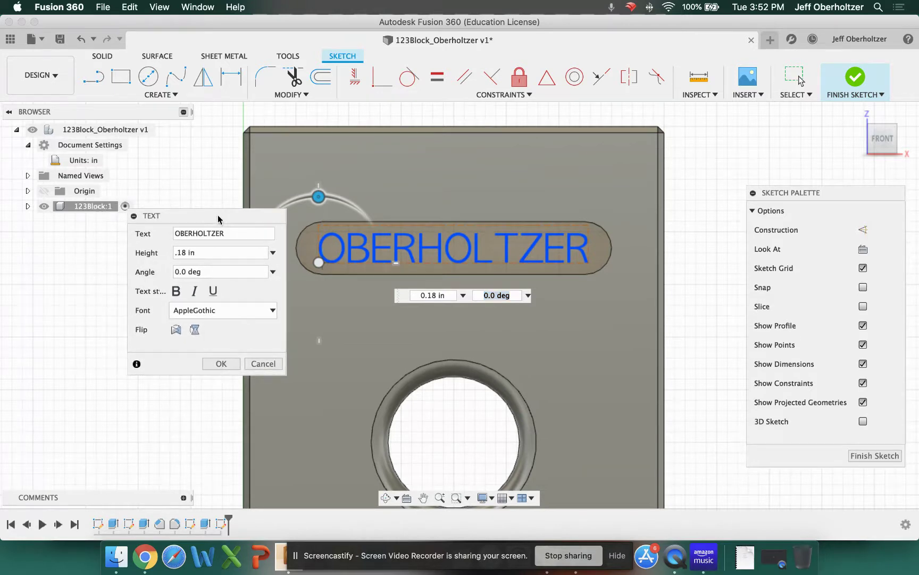
pyautogui.click(224, 364)
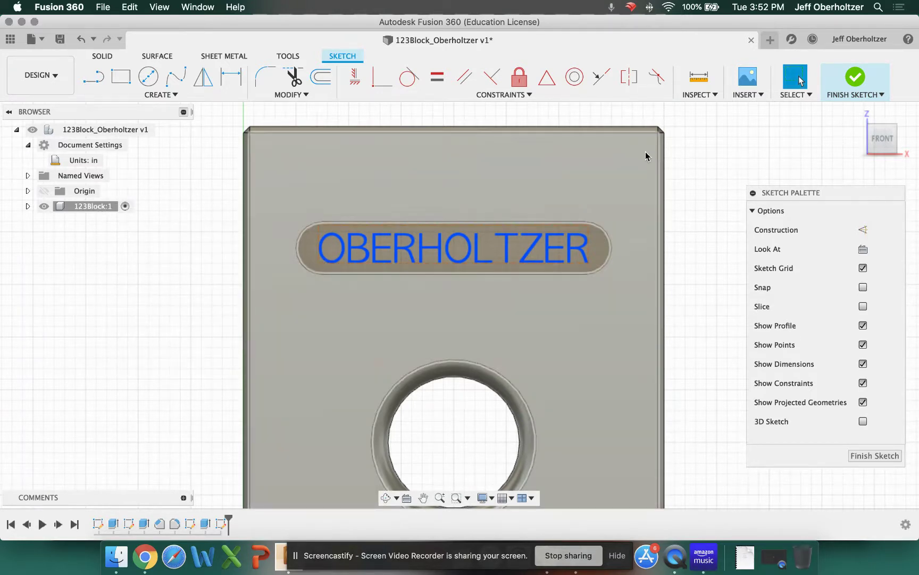
# Finish the sketch, return to the home view and zoom in on the slot
pyautogui.click(855, 80)
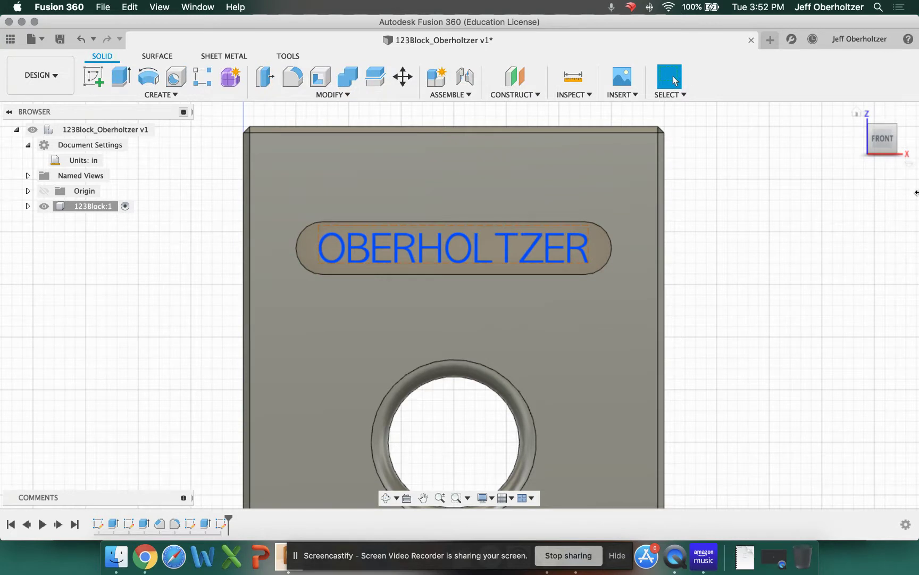
pyautogui.click(856, 113)
pyautogui.scroll(5, 349, 241)
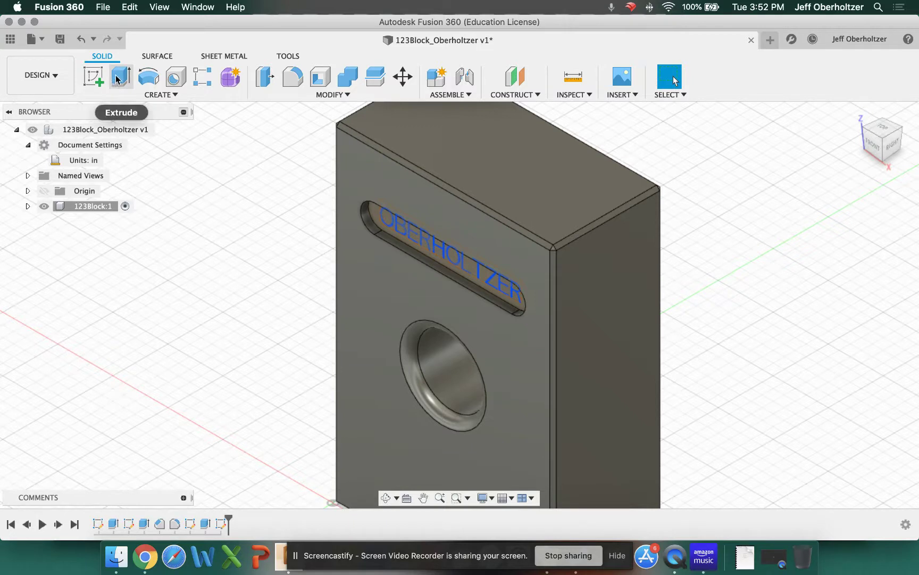
pyautogui.scroll(8, 493, 249)
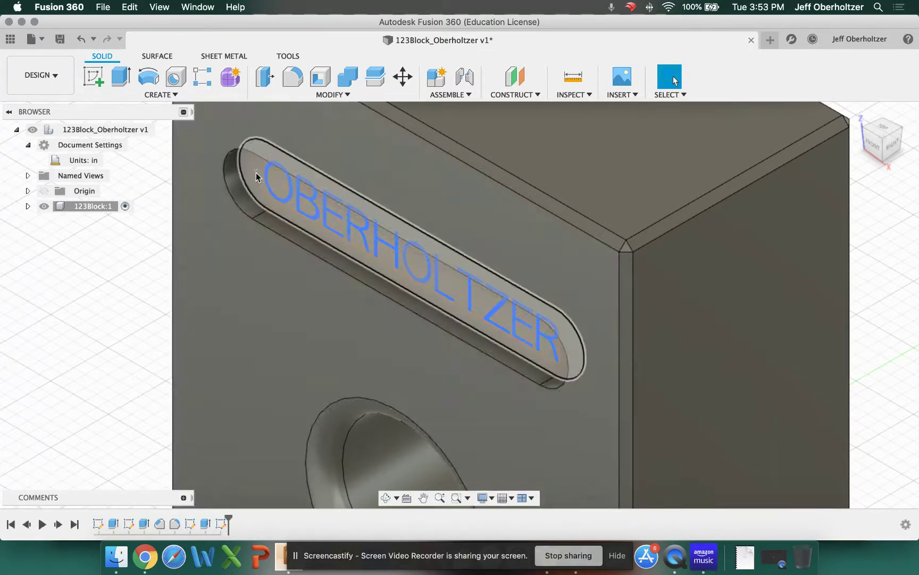
# Extrude-cut only the lettering profile -0.030 in into the slot floor
pyautogui.click(117, 81)
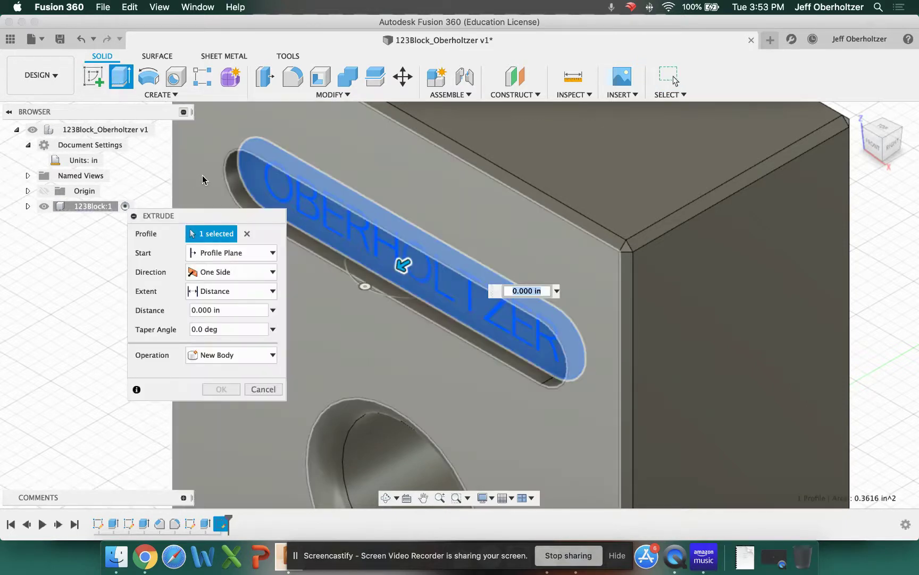
pyautogui.click(251, 175)
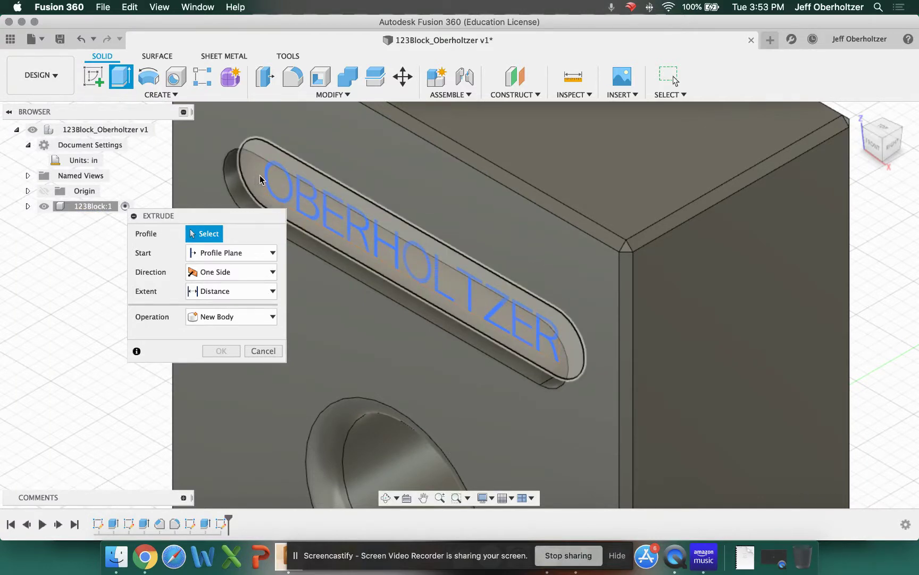
pyautogui.click(266, 177)
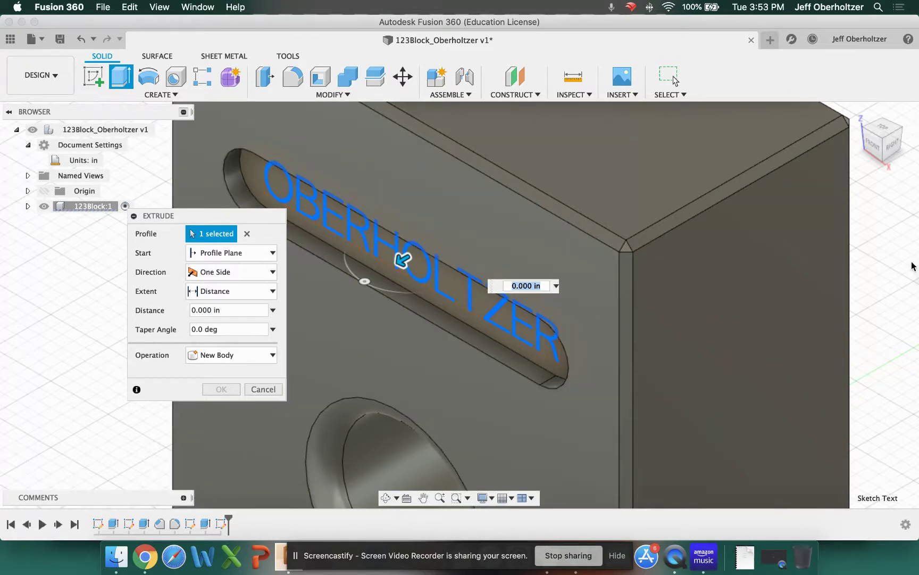
pyautogui.write('-.05')
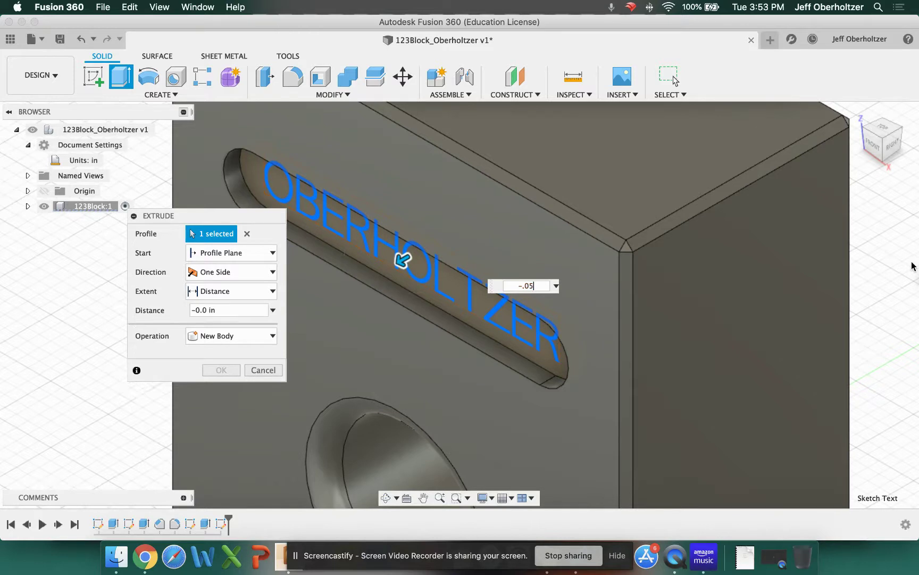
pyautogui.press('BackSpace')
pyautogui.press('BackSpace')
pyautogui.press('BackSpace')
pyautogui.write('0')
pyautogui.press('Return')
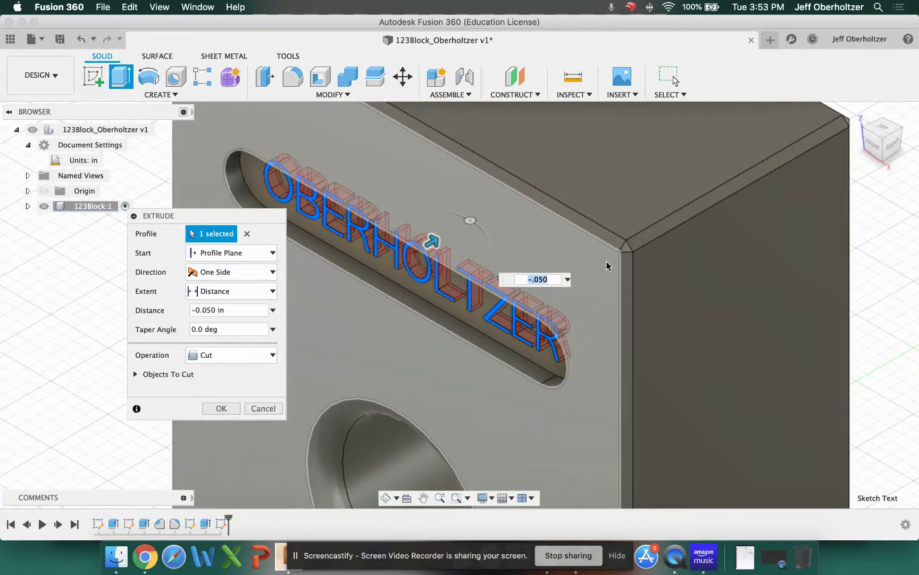
pyautogui.write('.0')
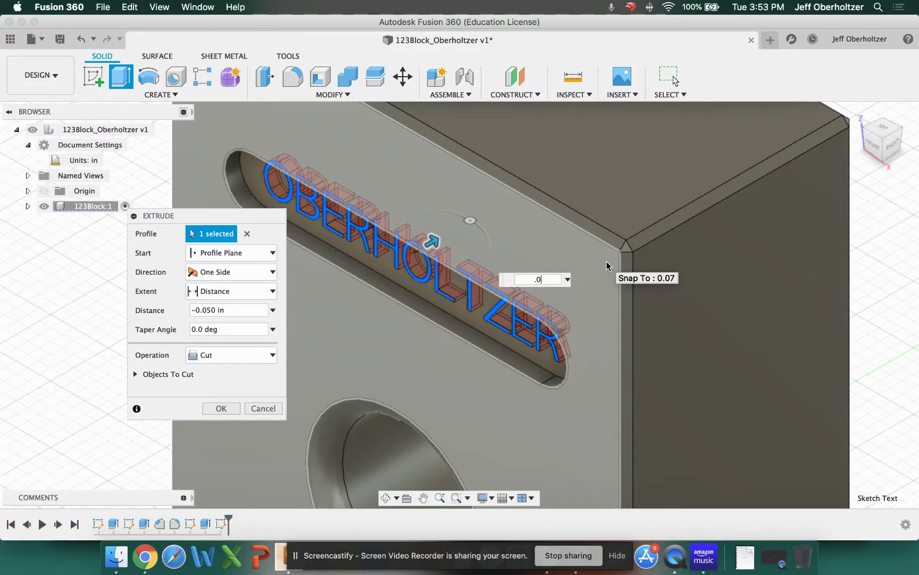
pyautogui.write('30')
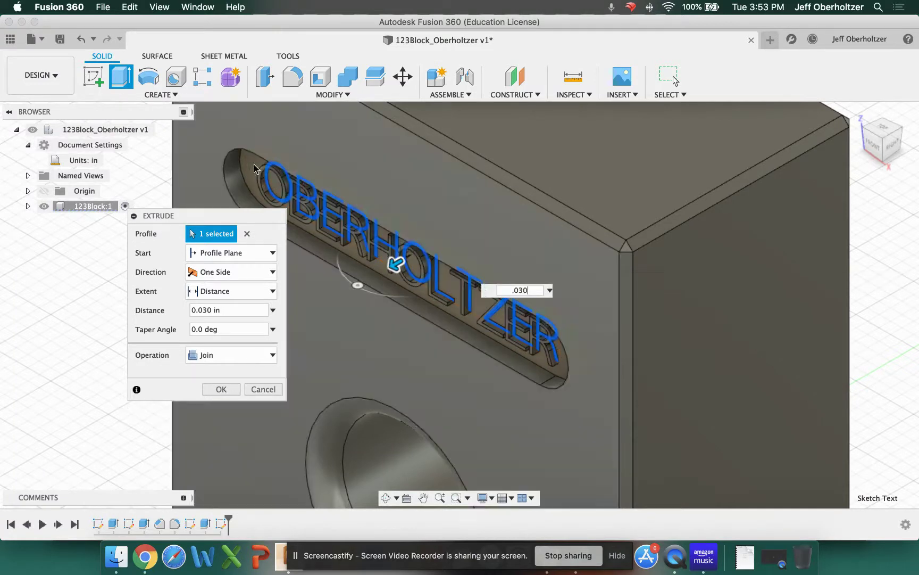
pyautogui.click(511, 290)
pyautogui.write('-')
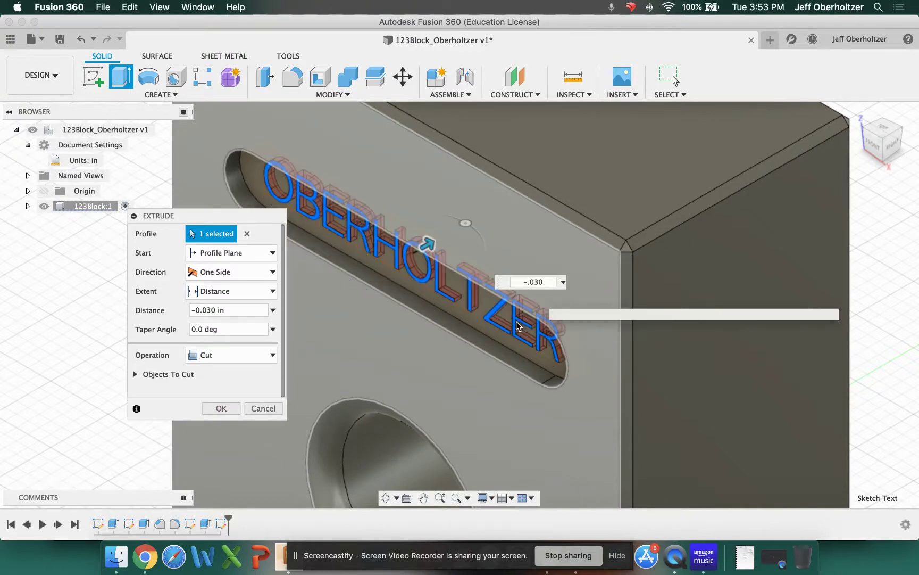
pyautogui.click(230, 409)
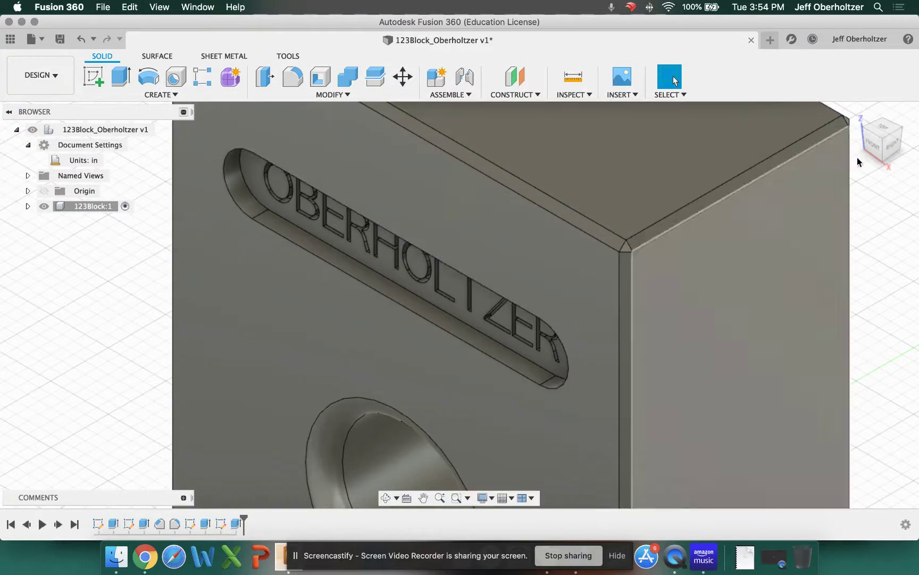
pyautogui.keyDown('shift'); pyautogui.moveTo(655, 287); pyautogui.dragTo(441, 308, button='middle'); pyautogui.keyUp('shift')
pyautogui.scroll(5, 441, 293)
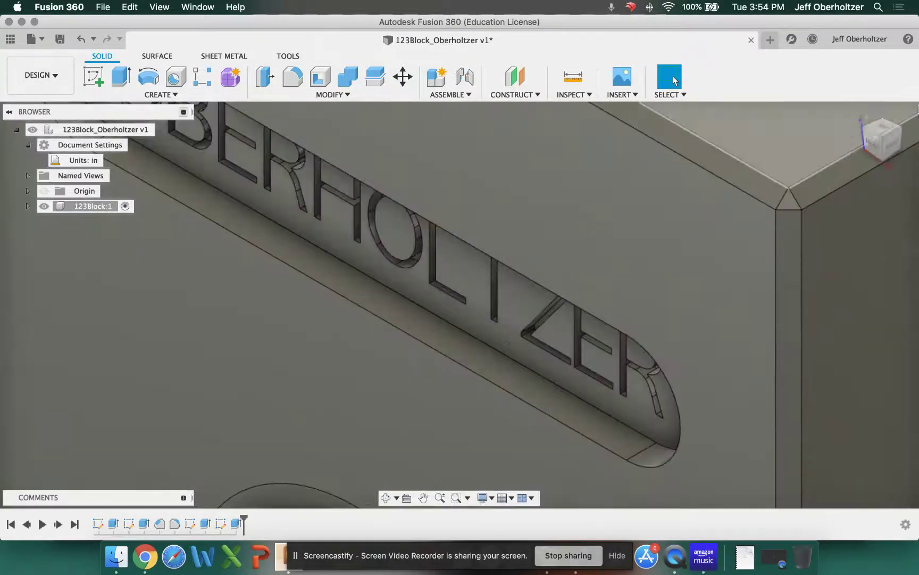
pyautogui.click(875, 142)
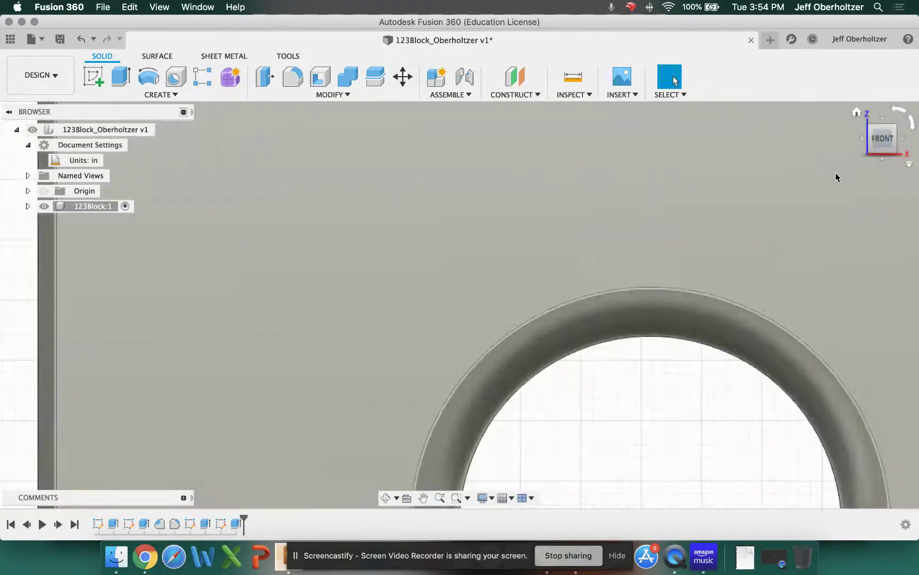
pyautogui.scroll(-5, 838, 184)
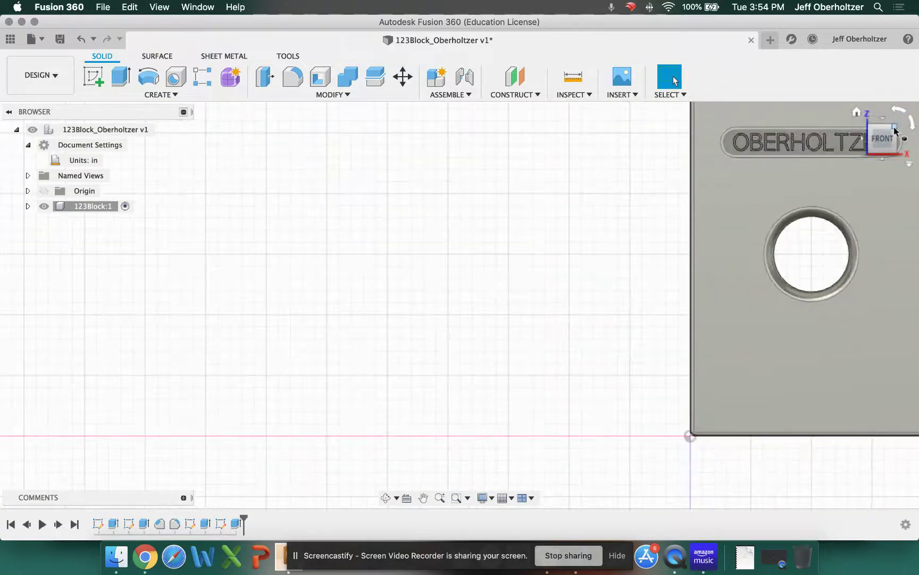
pyautogui.click(895, 130)
pyautogui.scroll(6, 649, 322)
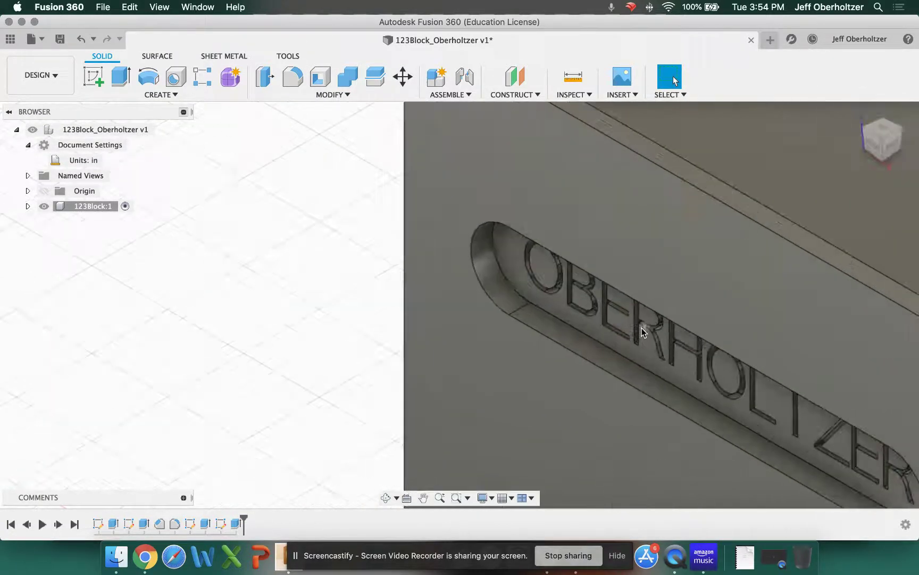
pyautogui.scroll(3, 529, 295)
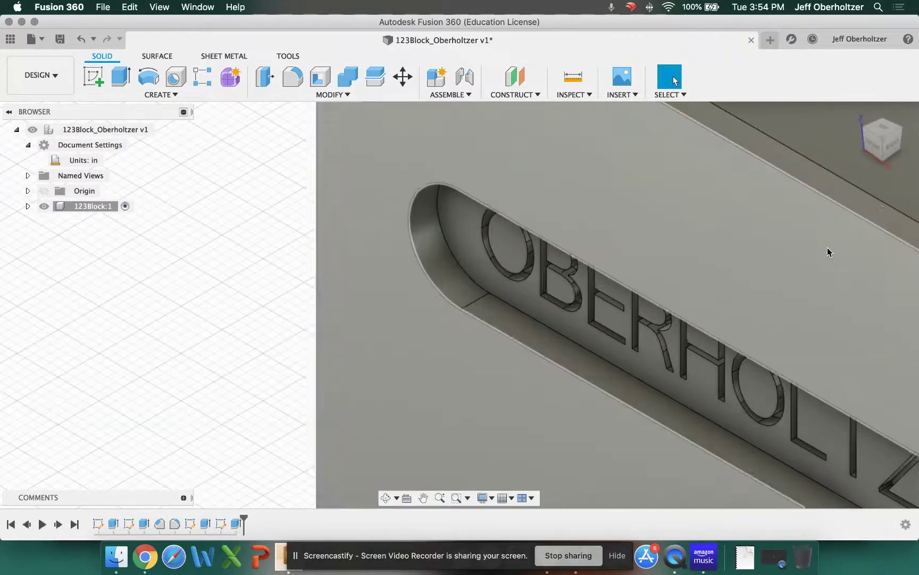
pyautogui.scroll(-6, 824, 250)
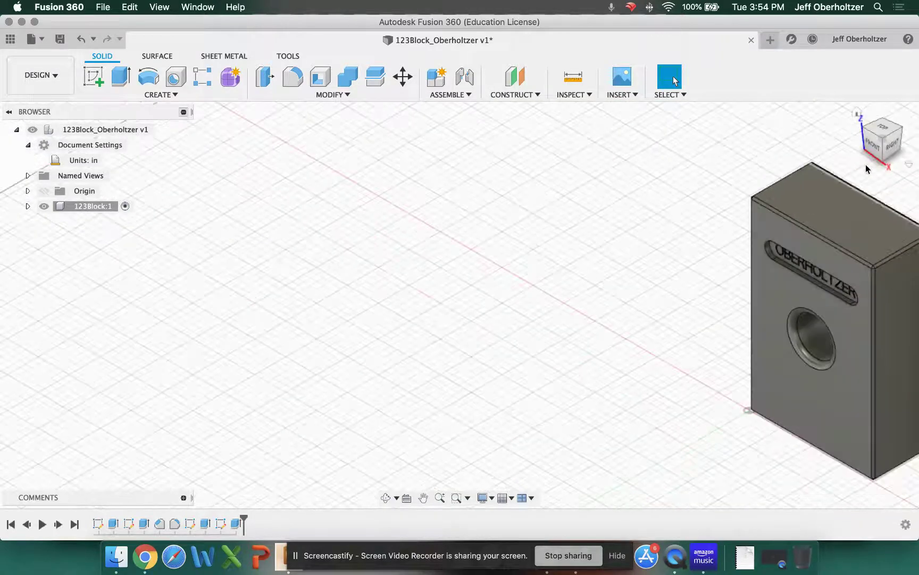
pyautogui.click(873, 147)
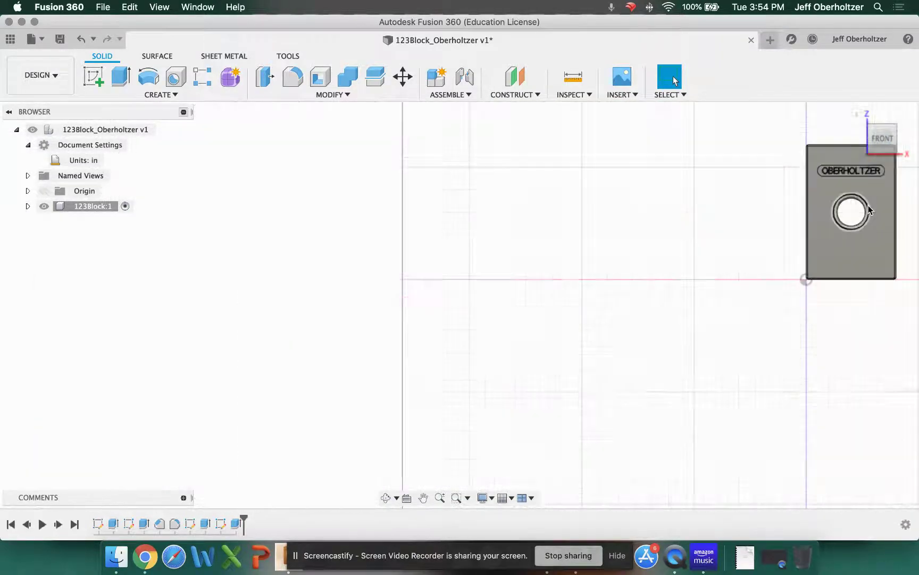
pyautogui.scroll(5, 905, 168)
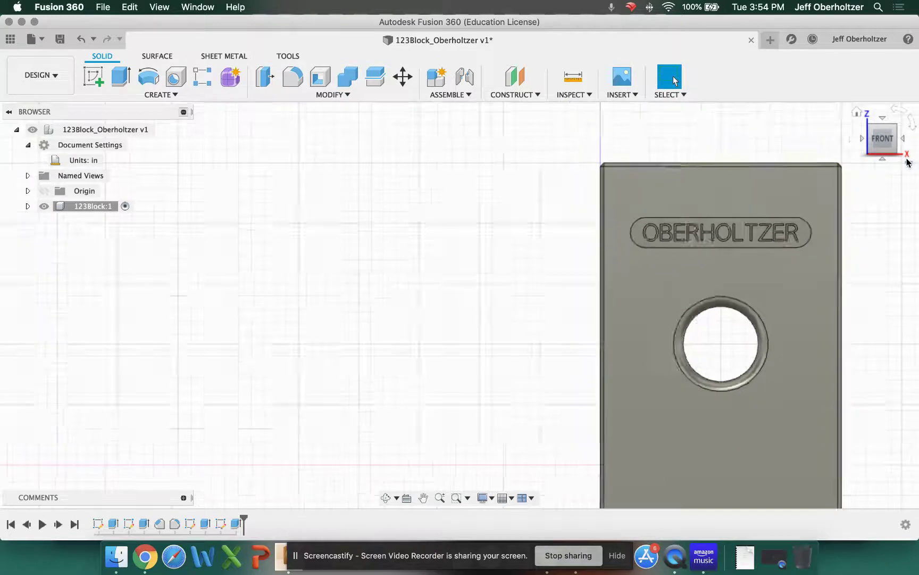
pyautogui.scroll(-2, 907, 162)
pyautogui.scroll(1, 908, 163)
pyautogui.scroll(-1, 908, 163)
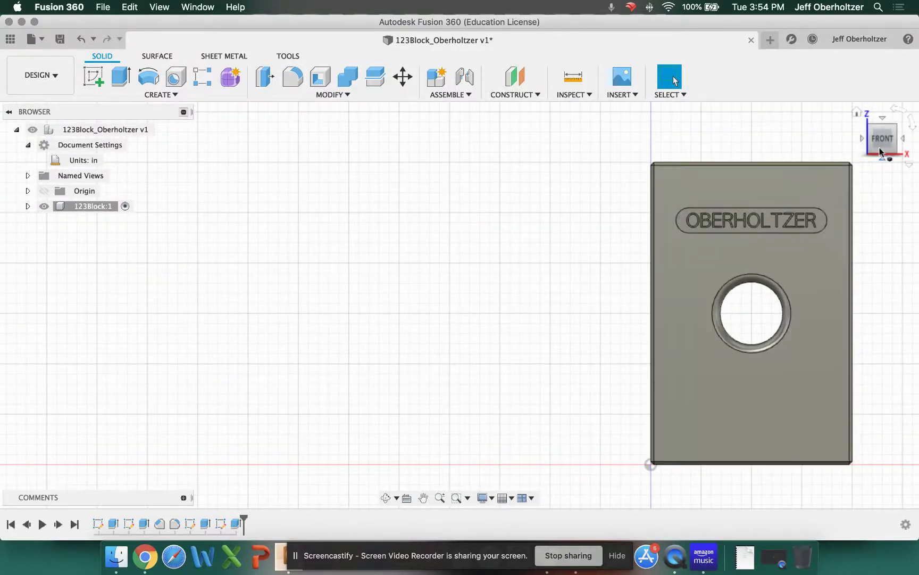
pyautogui.moveTo(880, 152); pyautogui.dragTo(811, 235)
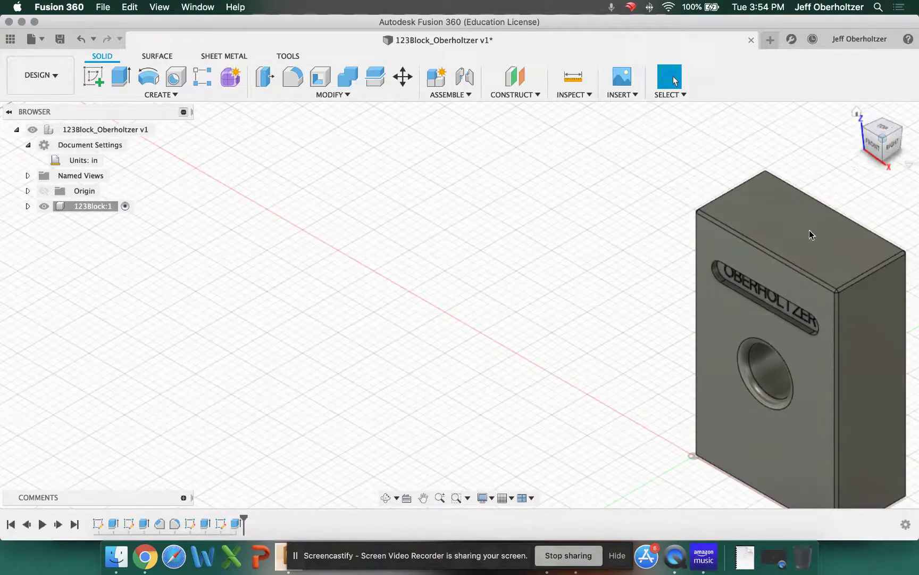